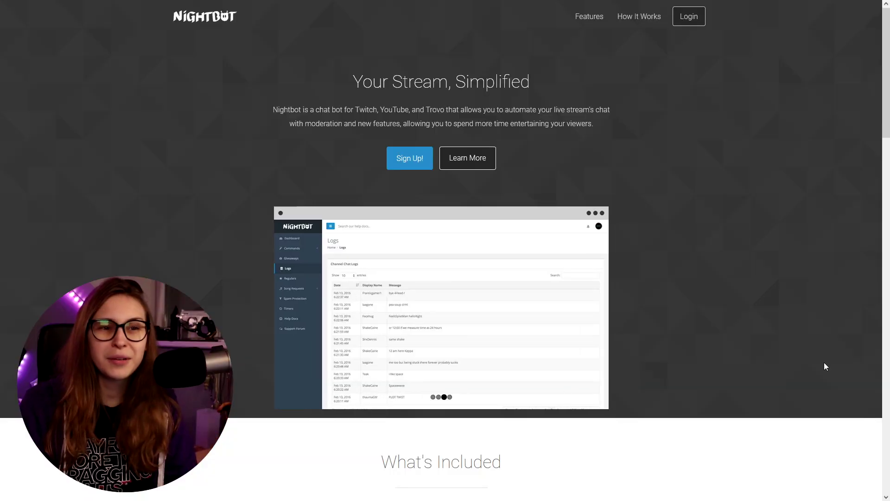
# Log in to Nightbot with the Twitch account to reach the channel dashboard
pyautogui.click(689, 24)
pyautogui.click(574, 101)
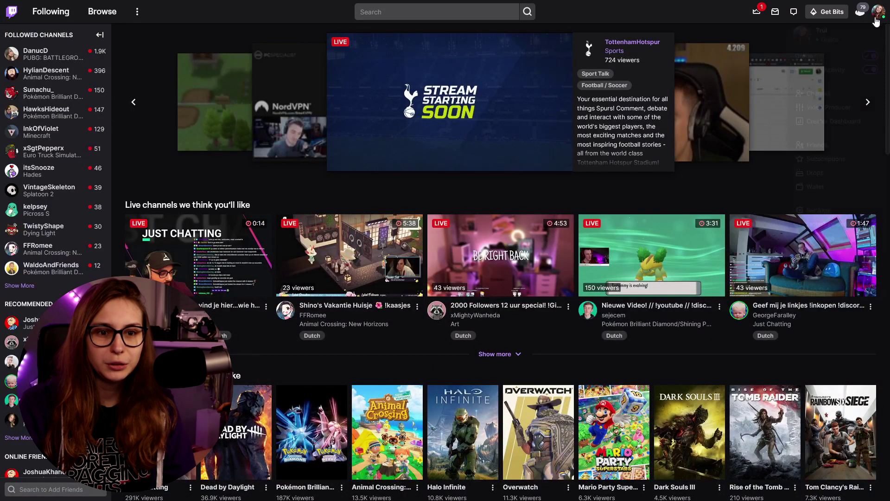
# Make Nightbot a moderator by sending /mod nightbot in your channel's stream chat
pyautogui.click(877, 11)
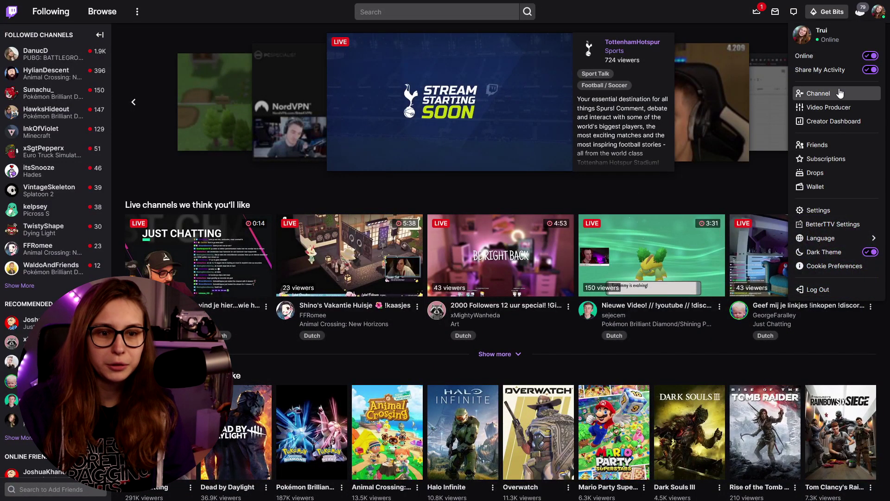
pyautogui.click(839, 93)
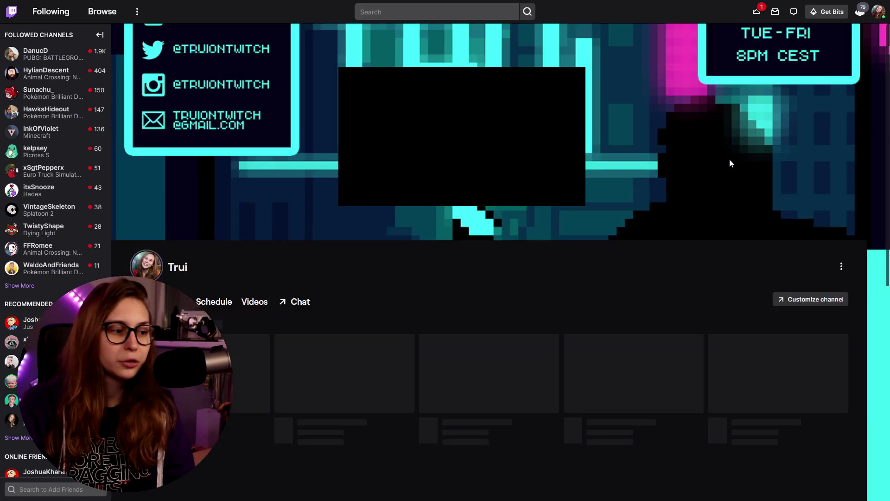
pyautogui.click(295, 302)
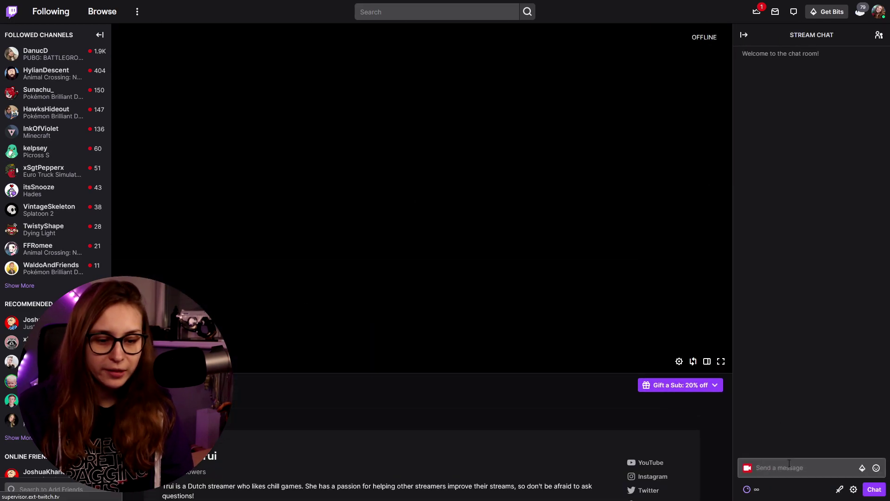
pyautogui.click(790, 464)
pyautogui.write('/')
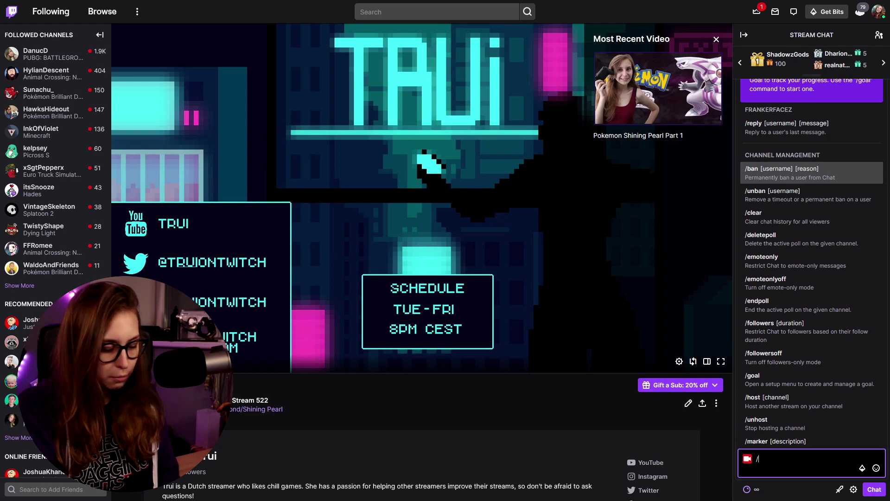
pyautogui.write('mod nightbot')
pyautogui.press('Return')
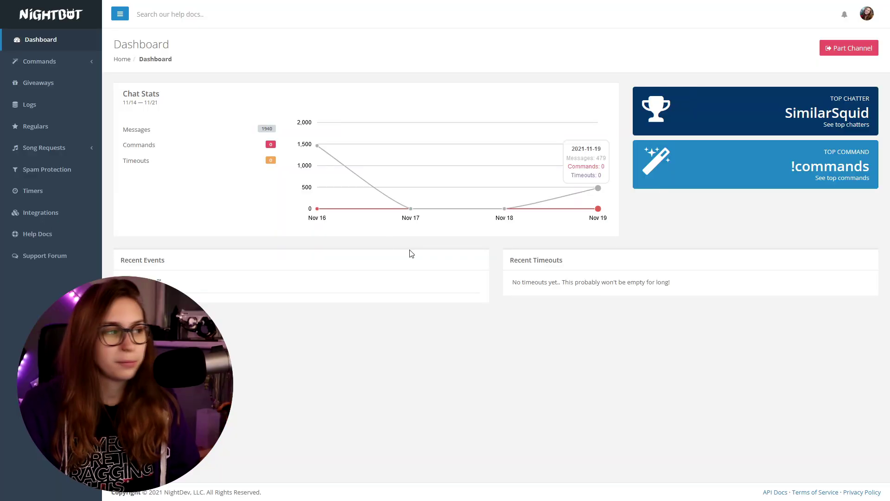
# Add a custom !raid command whose message welcomes raiders and links Twitch.tv/$(touser)
pyautogui.click(56, 62)
pyautogui.click(54, 83)
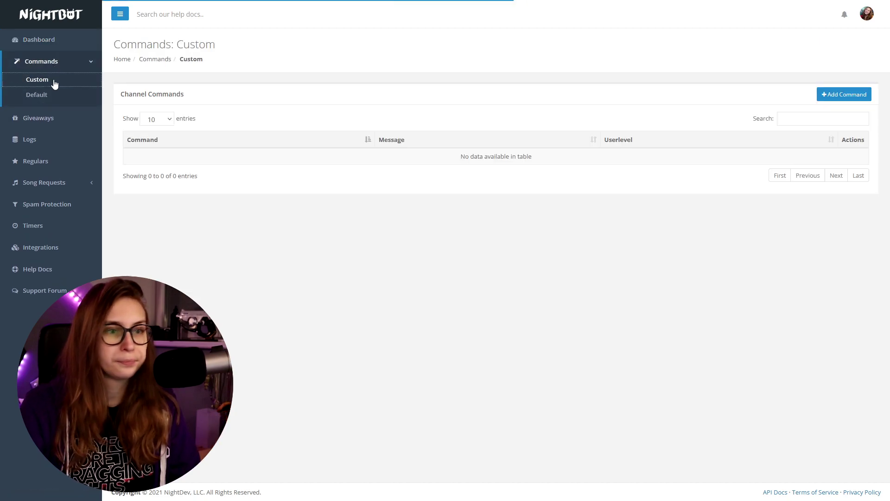
pyautogui.click(839, 93)
pyautogui.click(412, 56)
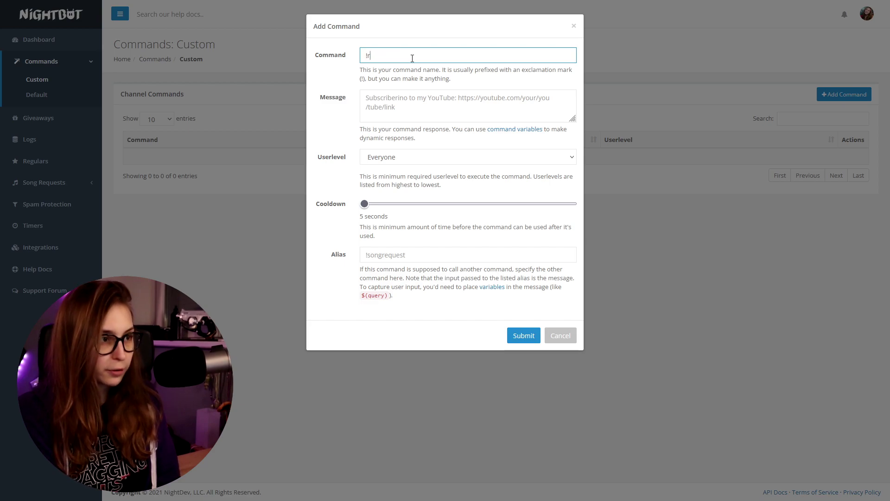
pyautogui.click(435, 93)
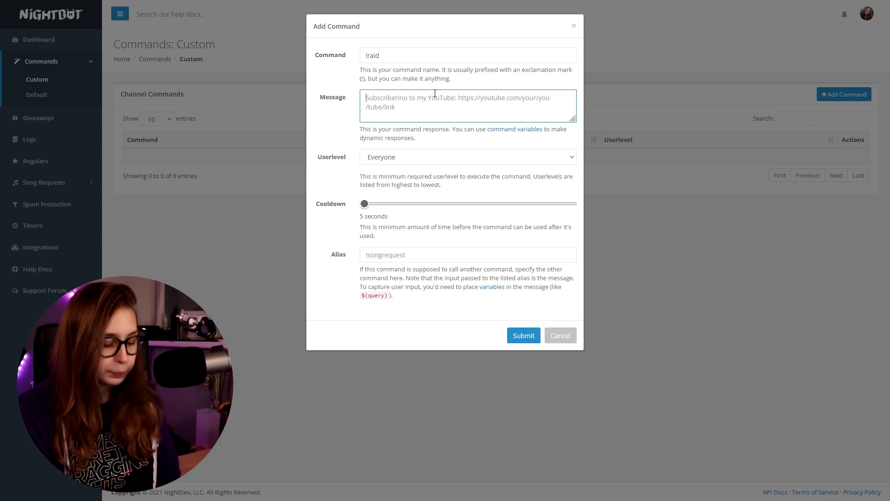
pyautogui.write('Wel')
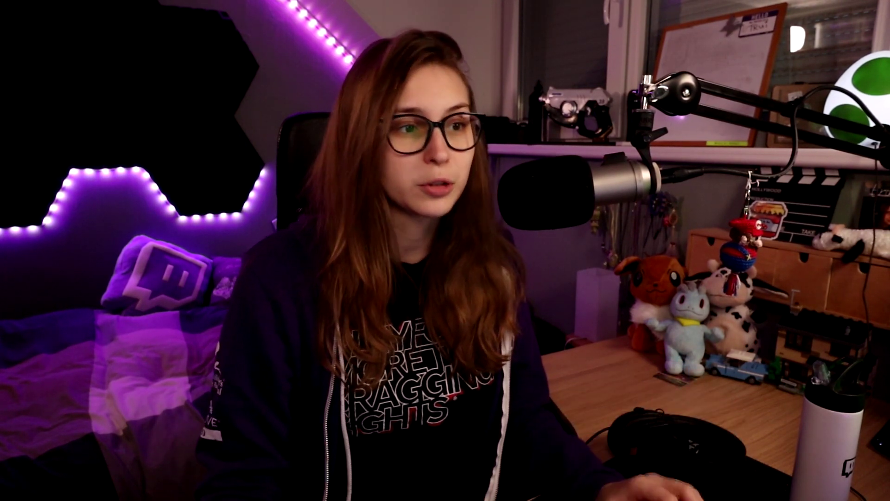
pyautogui.write('u')
pyautogui.write(' can check them out a')
pyautogui.write('t Twitch.tv/$(touser')
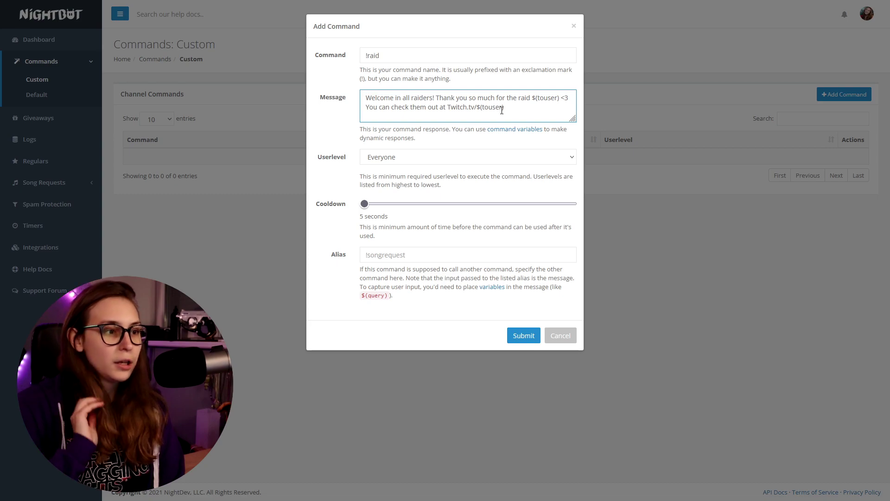
# Restrict the !raid command to the Moderator userlevel and submit it
pyautogui.click(382, 160)
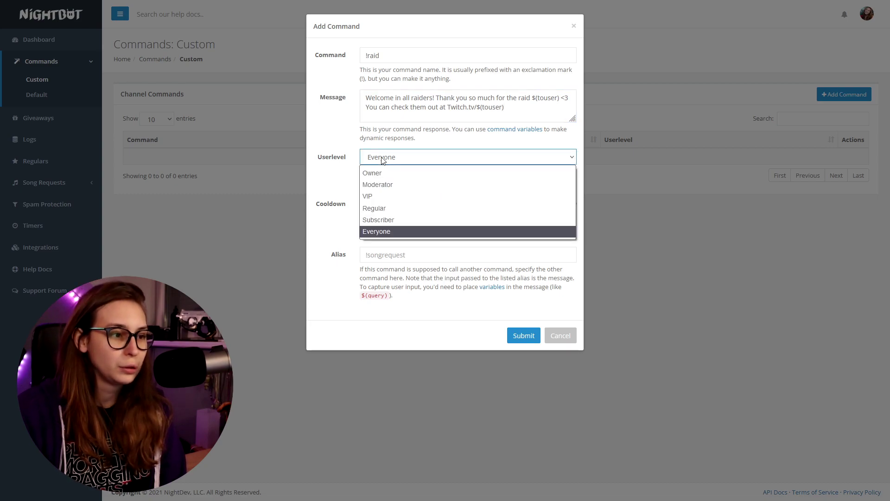
pyautogui.click(385, 174)
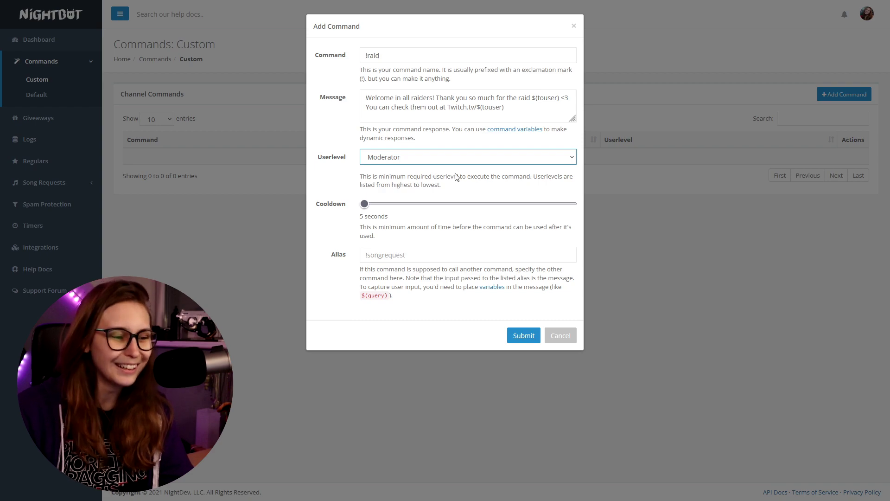
pyautogui.click(519, 339)
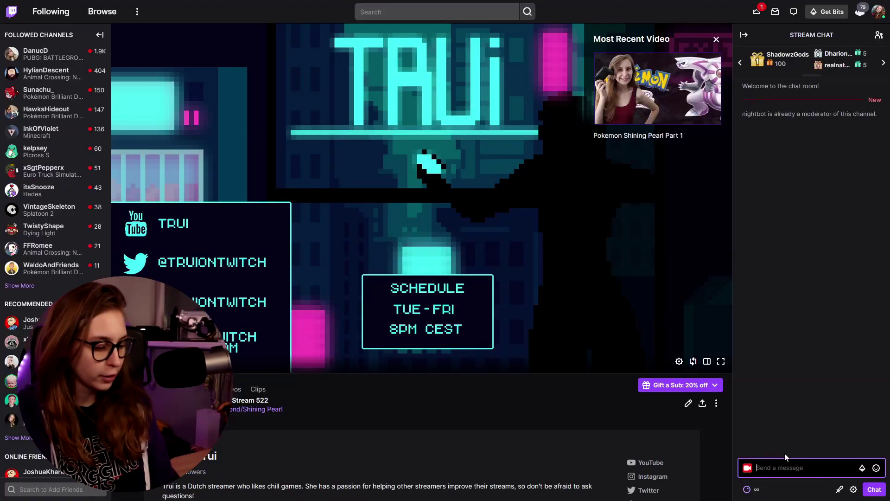
# Test the command by sending '!raid trui' in Twitch chat
pyautogui.click(784, 453)
pyautogui.write('!raid trui')
pyautogui.press('Return')
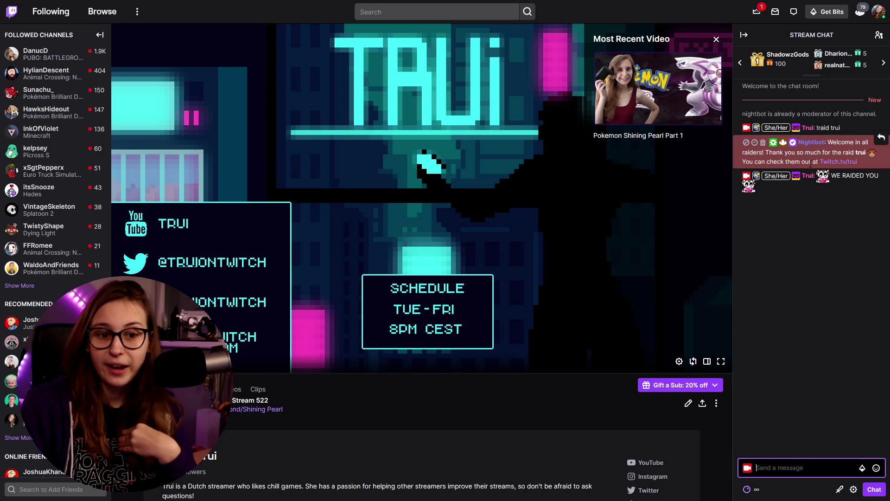
pyautogui.moveTo(847, 166)
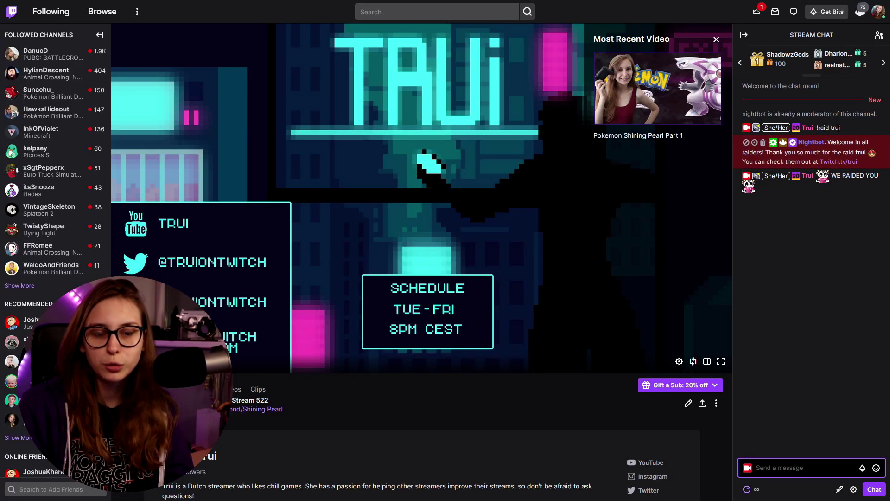
pyautogui.doubleClick(835, 127)
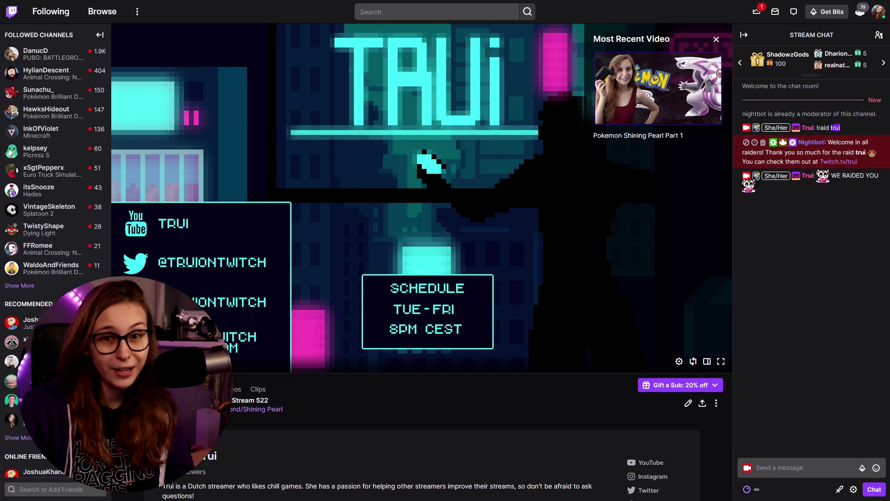
pyautogui.write('!raid @Trui')
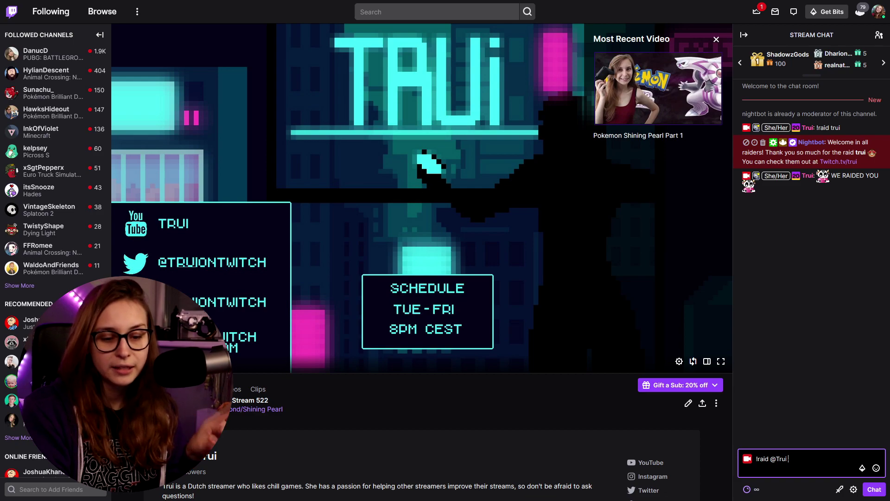
pyautogui.press('Return')
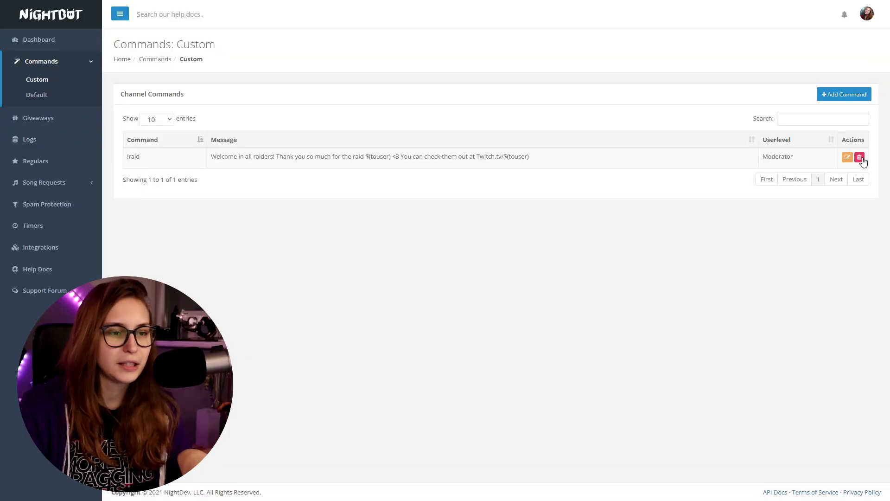
# Delete the old !raid command from Nightbot's custom commands
pyautogui.click(860, 158)
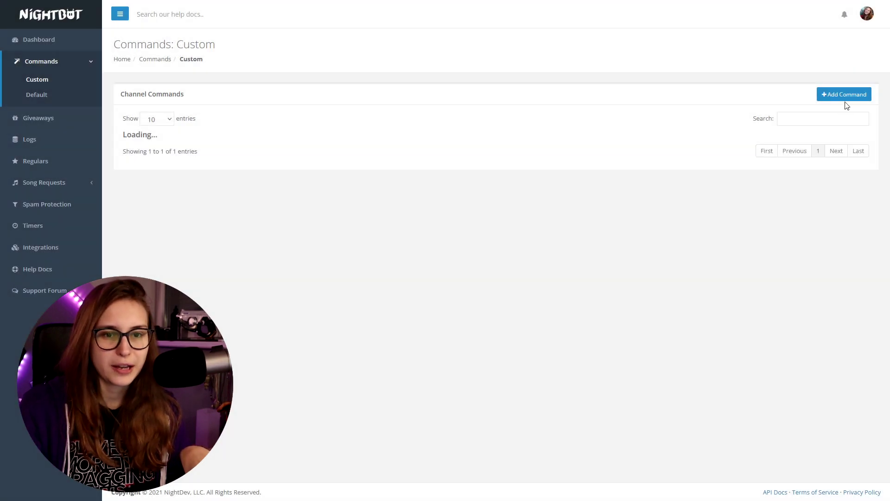
pyautogui.click(847, 94)
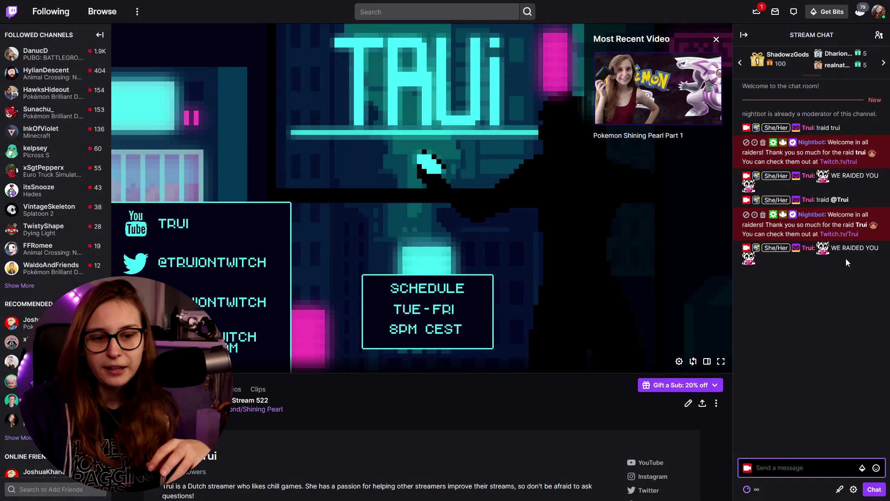
pyautogui.moveTo(823, 250)
pyautogui.mouseDown()
pyautogui.moveTo(822, 261)
pyautogui.moveTo(822, 249)
pyautogui.mouseUp()
pyautogui.moveTo(766, 268); pyautogui.dragTo(819, 249)
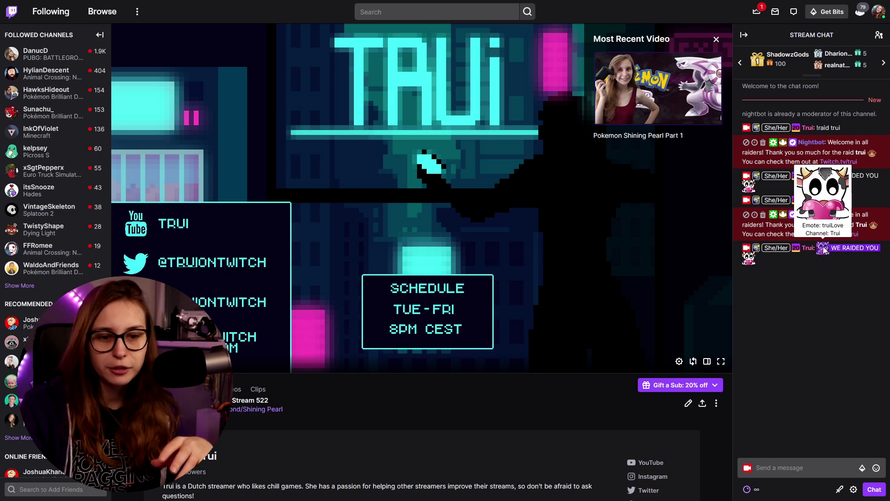
pyautogui.click(770, 266)
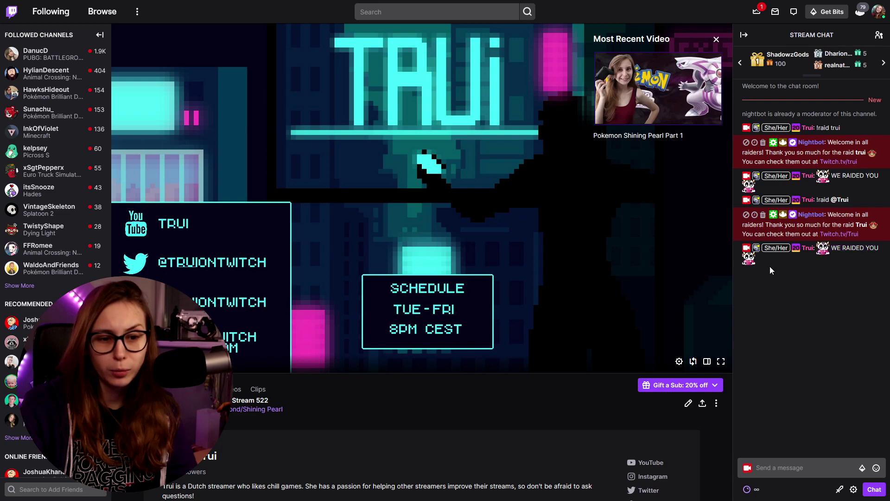
pyautogui.moveTo(881, 251); pyautogui.dragTo(844, 253)
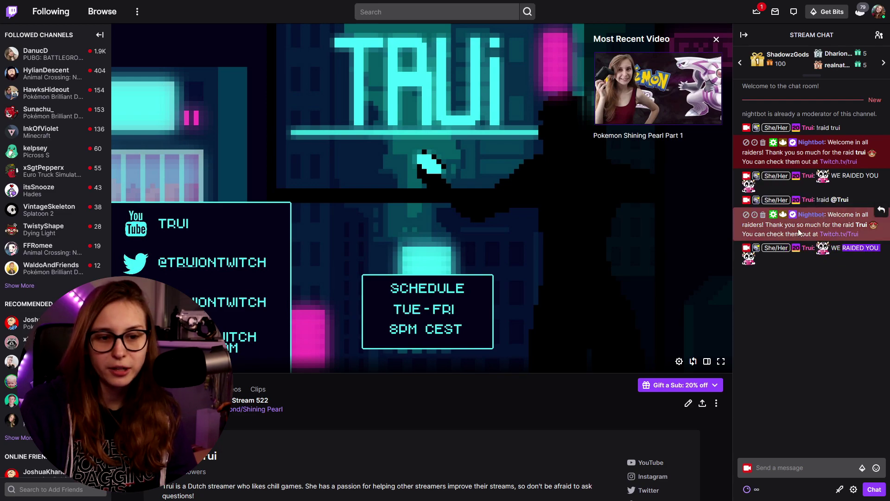
pyautogui.moveTo(773, 216)
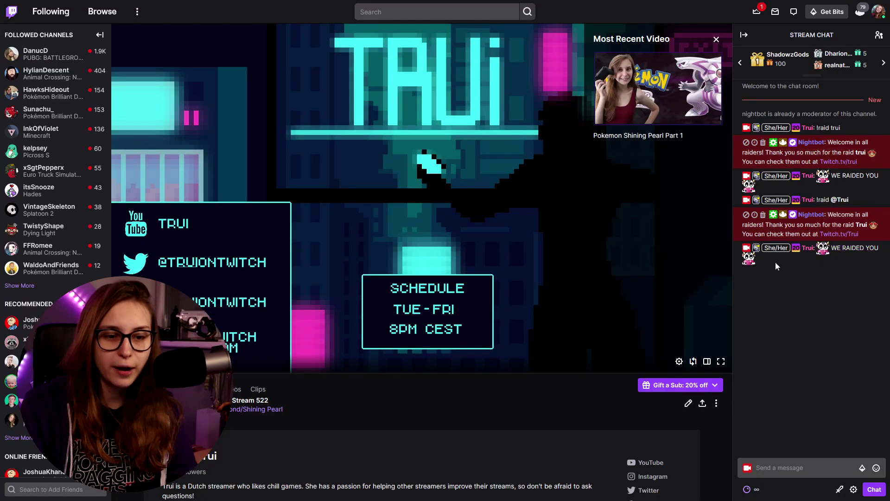
pyautogui.moveTo(745, 262)
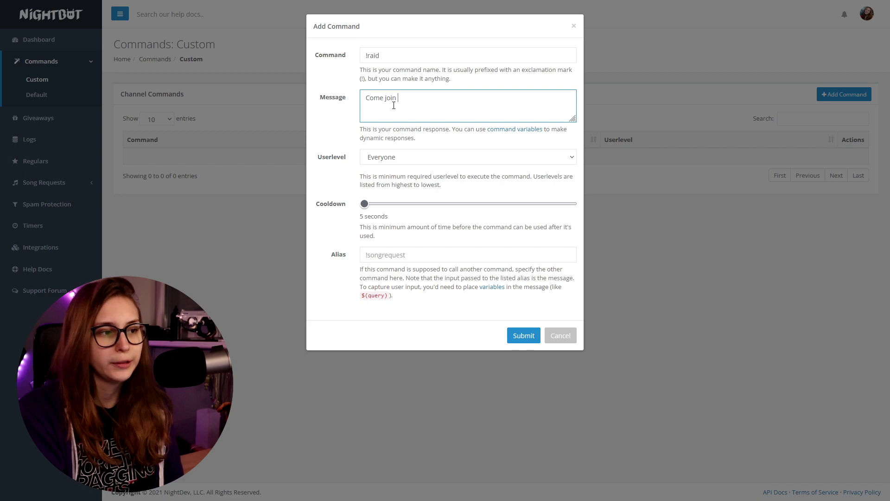
# Finish the message 'Come join us for the raid, spam: <3 We raided you <3' and submit the new !raid command
pyautogui.write('or the')
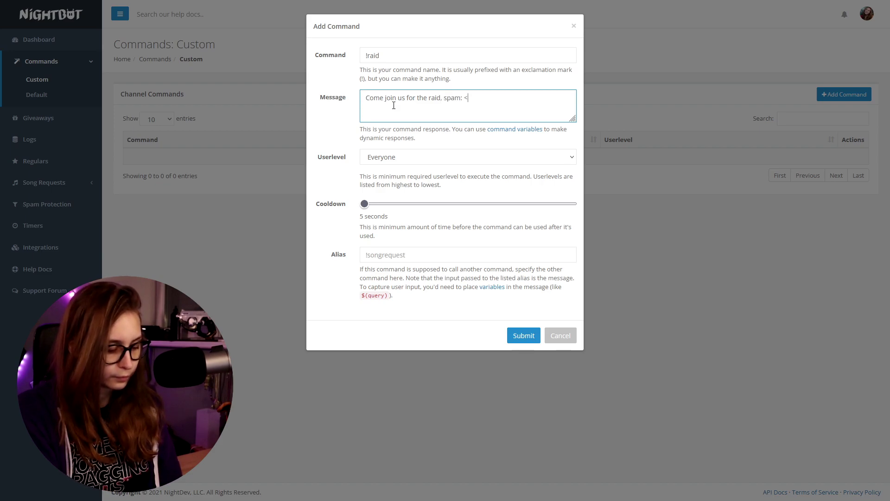
pyautogui.write('raided you <3')
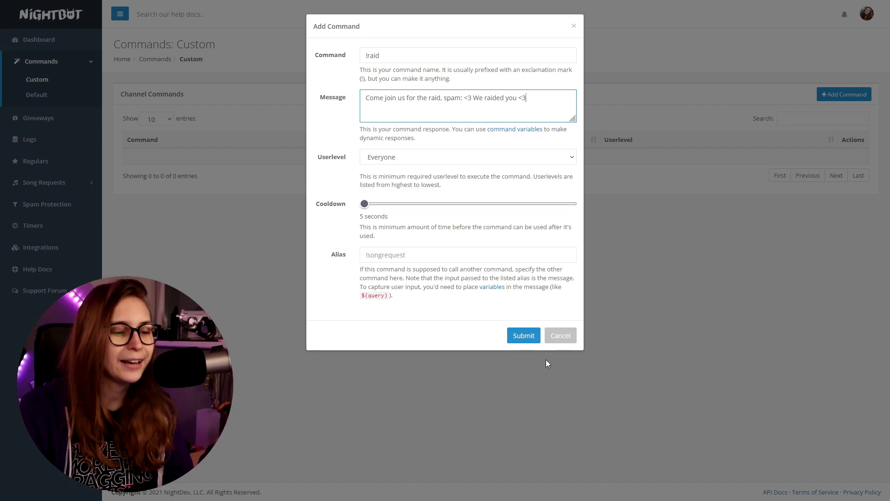
pyautogui.click(524, 335)
# Trigger !raid in Twitch chat and highlight 'We raided you' in Nightbot's reply
pyautogui.hotkey('ctrl', 'Tab')
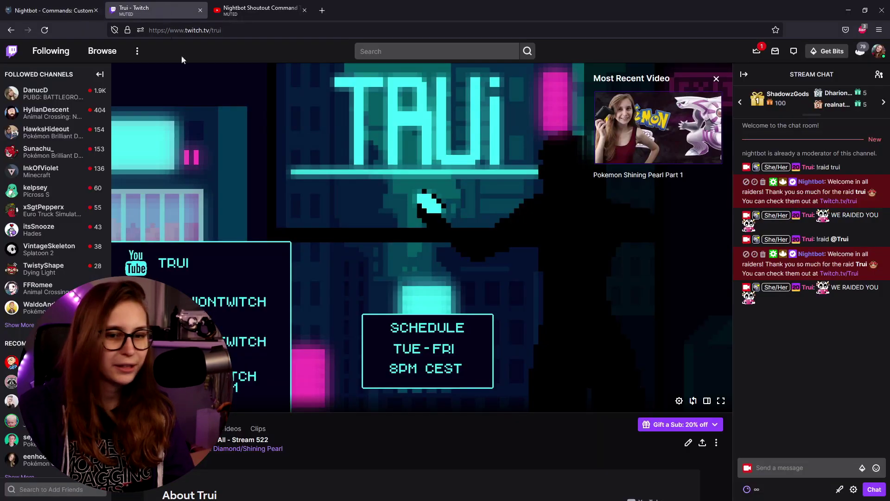
pyautogui.write('hi')
pyautogui.press('Return')
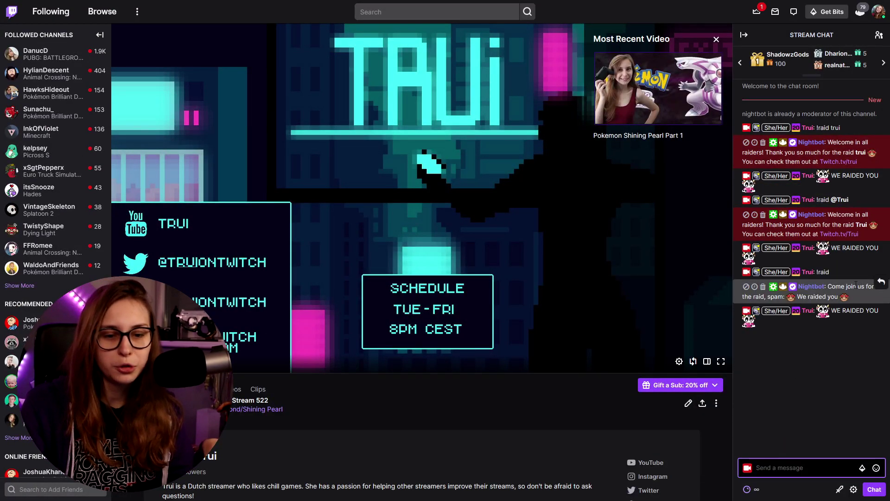
pyautogui.moveTo(786, 296); pyautogui.dragTo(845, 300)
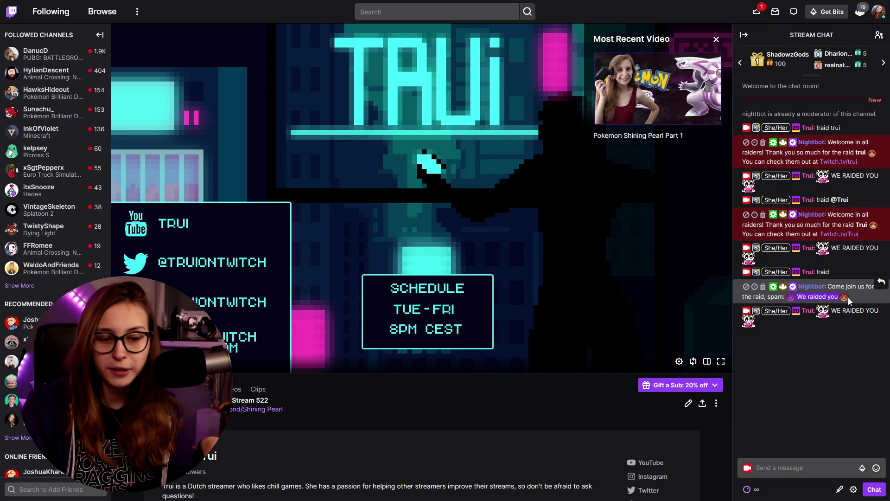
pyautogui.moveTo(844, 298)
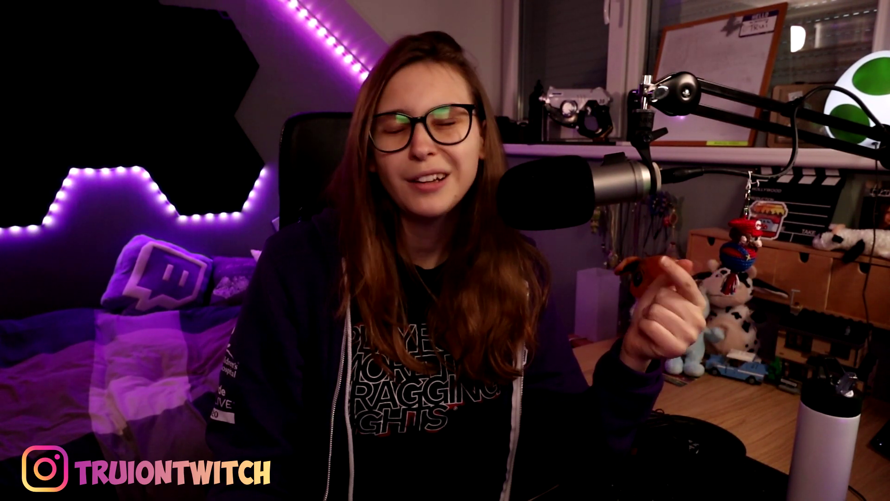
pyautogui.moveTo(819, 315)
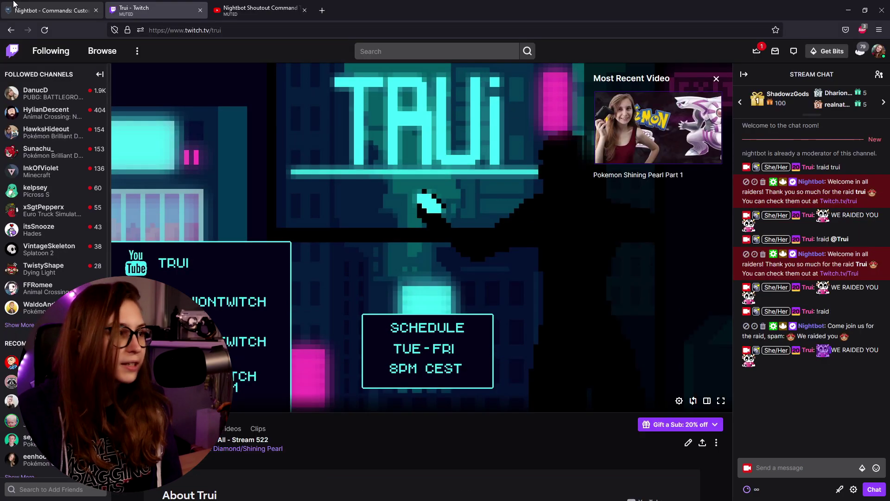
# Edit the !raid message to use the truiLove emote instead of <3 and save it
pyautogui.hotkey('ctrl', 'shift', 'Tab')
pyautogui.click(848, 157)
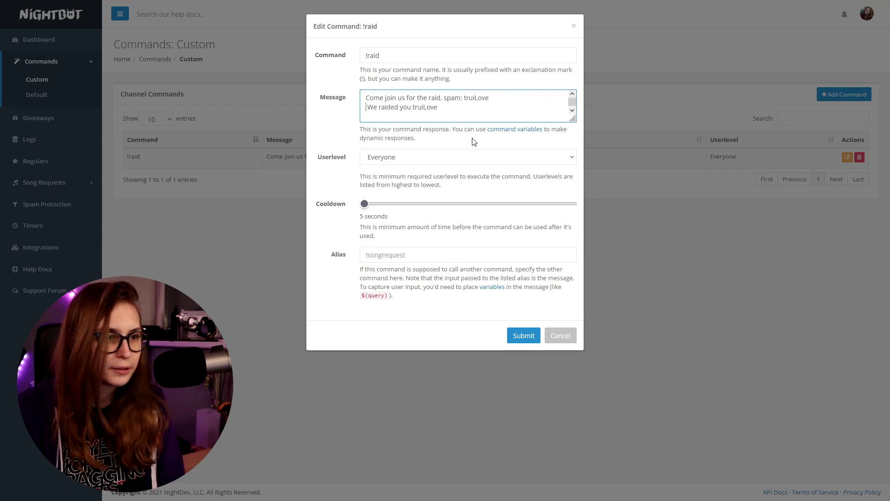
pyautogui.click(524, 336)
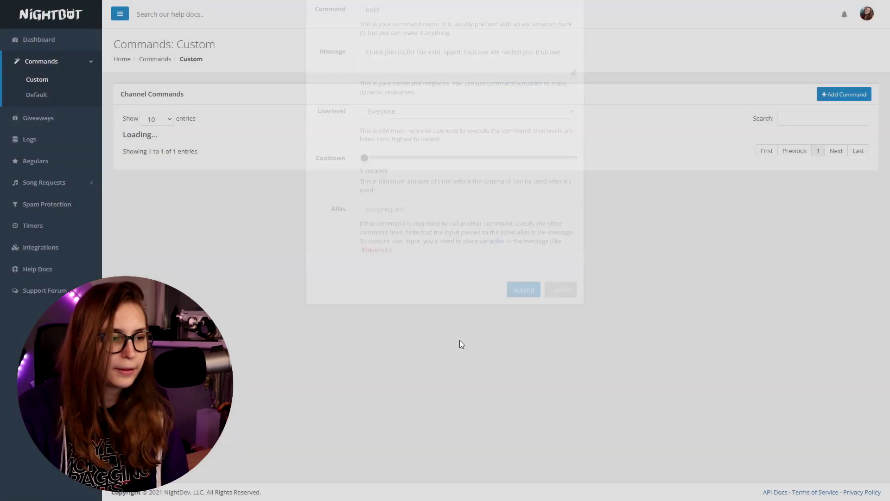
pyautogui.hotkey('ctrl', 'Tab')
# Send !raid in Twitch chat and confirm Nightbot's reply now shows the truiLove emote
pyautogui.click(798, 459)
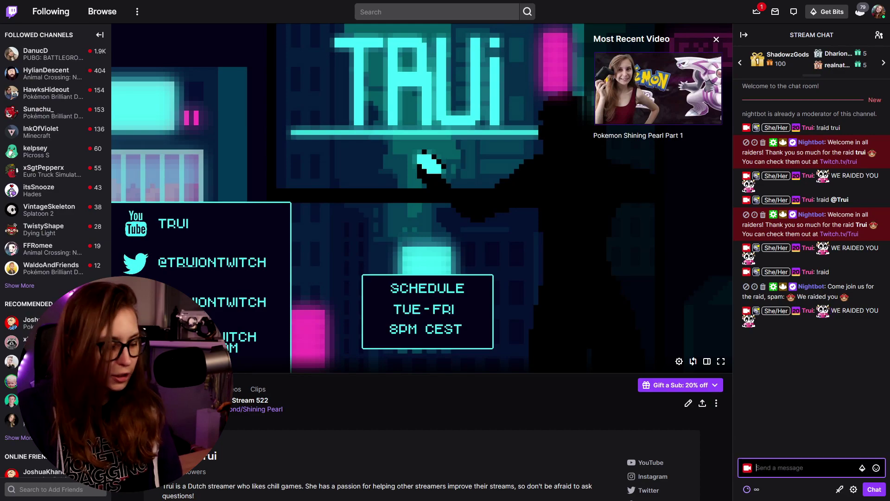
pyautogui.write('!raid')
pyautogui.press('Return')
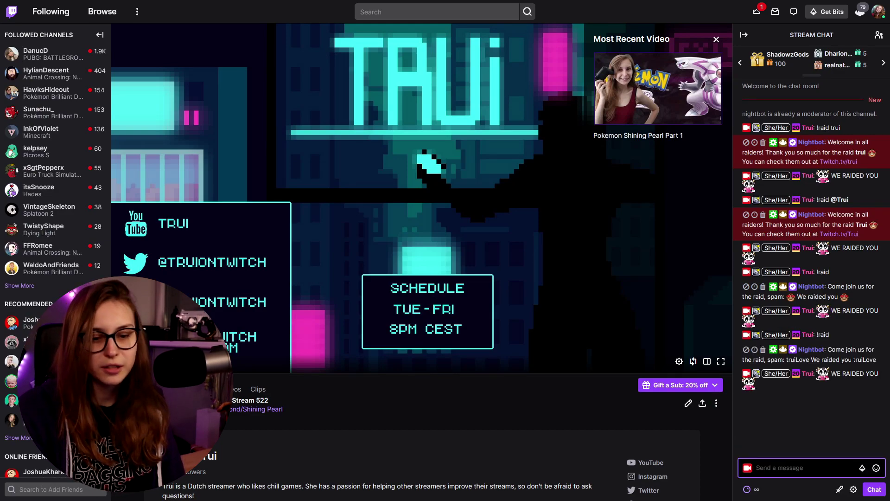
pyautogui.moveTo(856, 361); pyautogui.dragTo(794, 362)
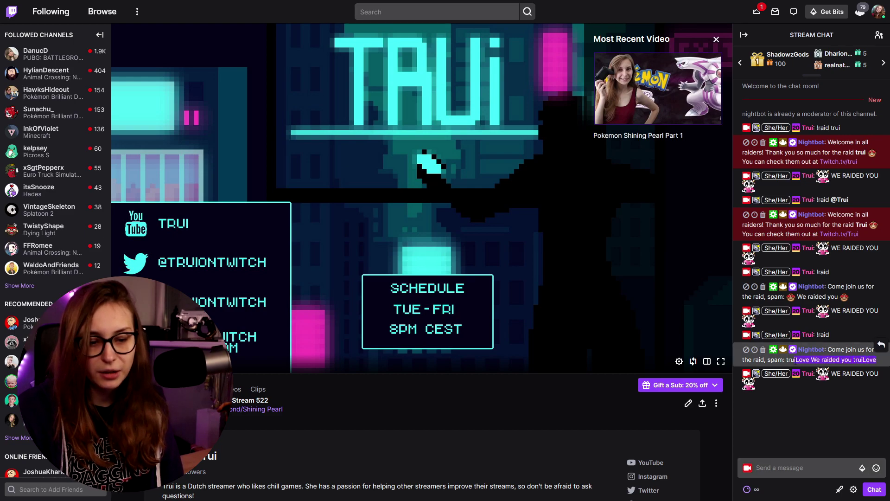
pyautogui.click(788, 468)
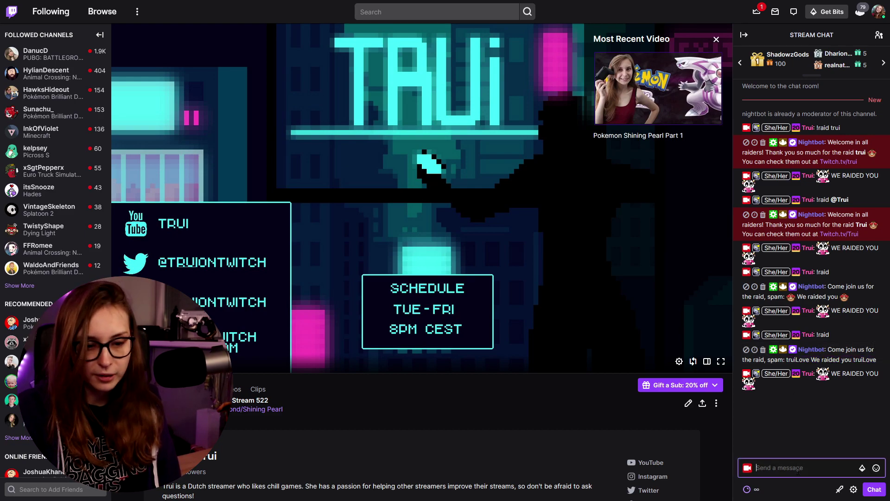